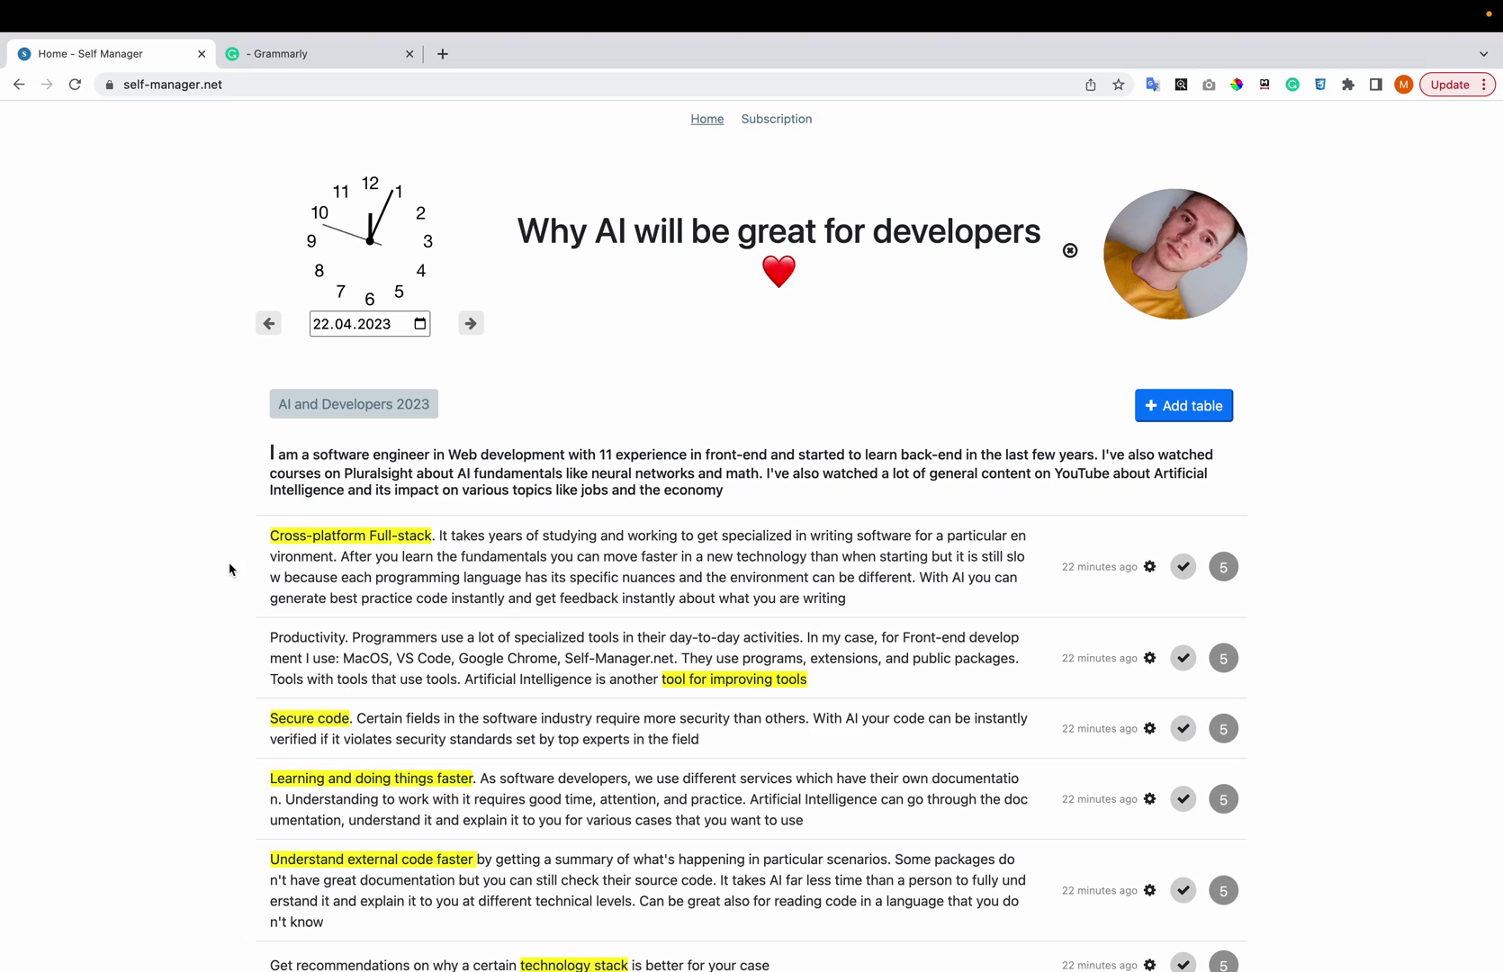
scroll(229, 571, down, 2)
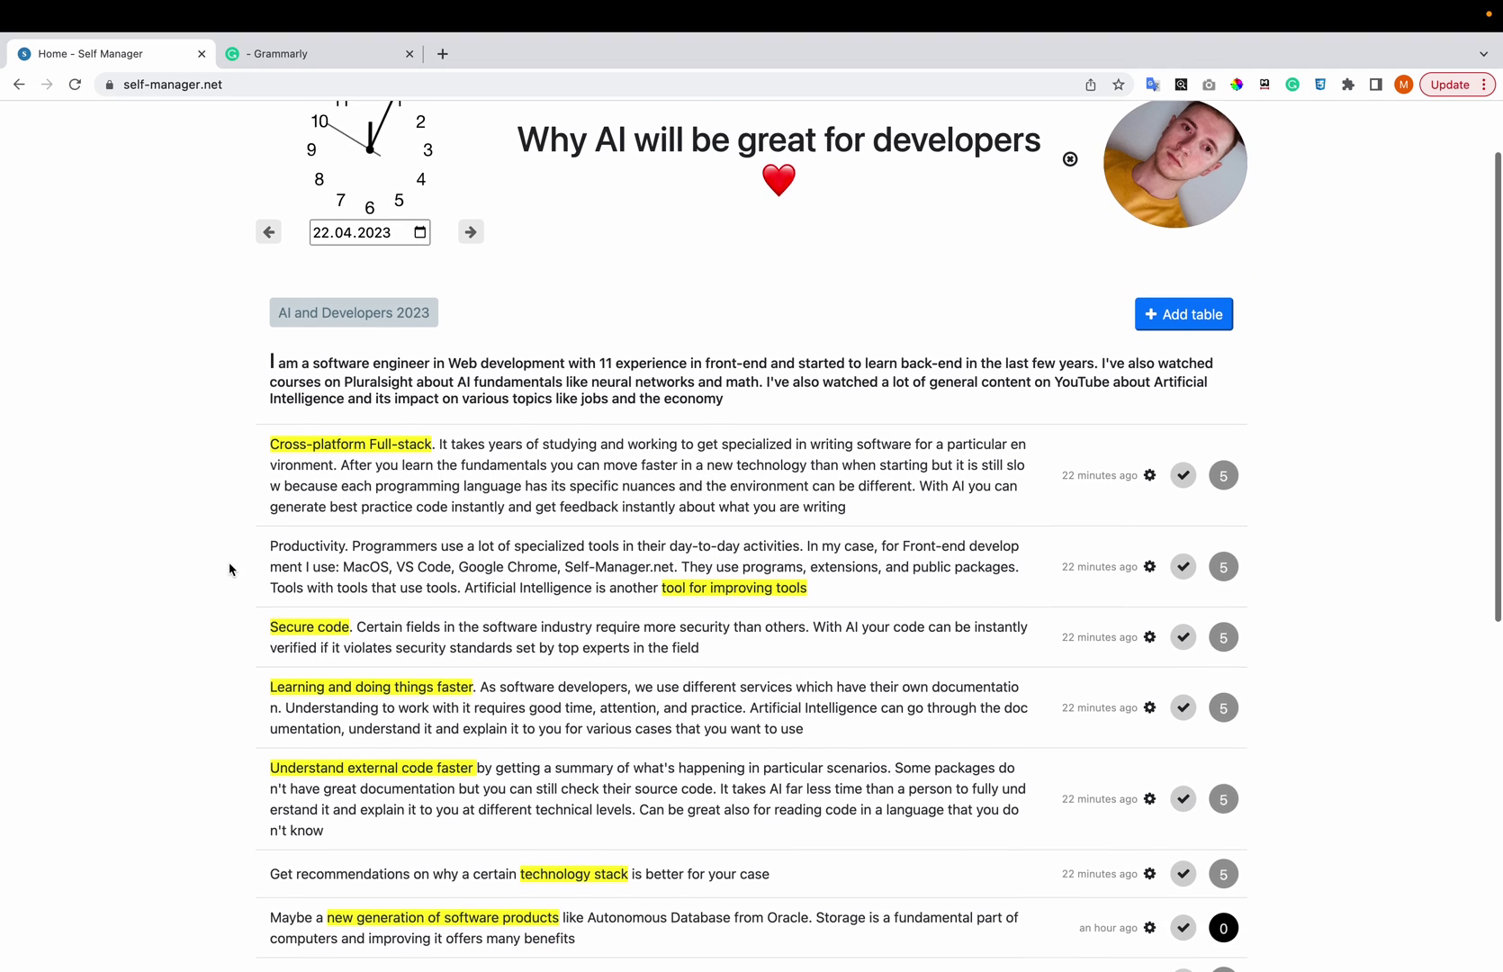
scroll(230, 570, down, 2)
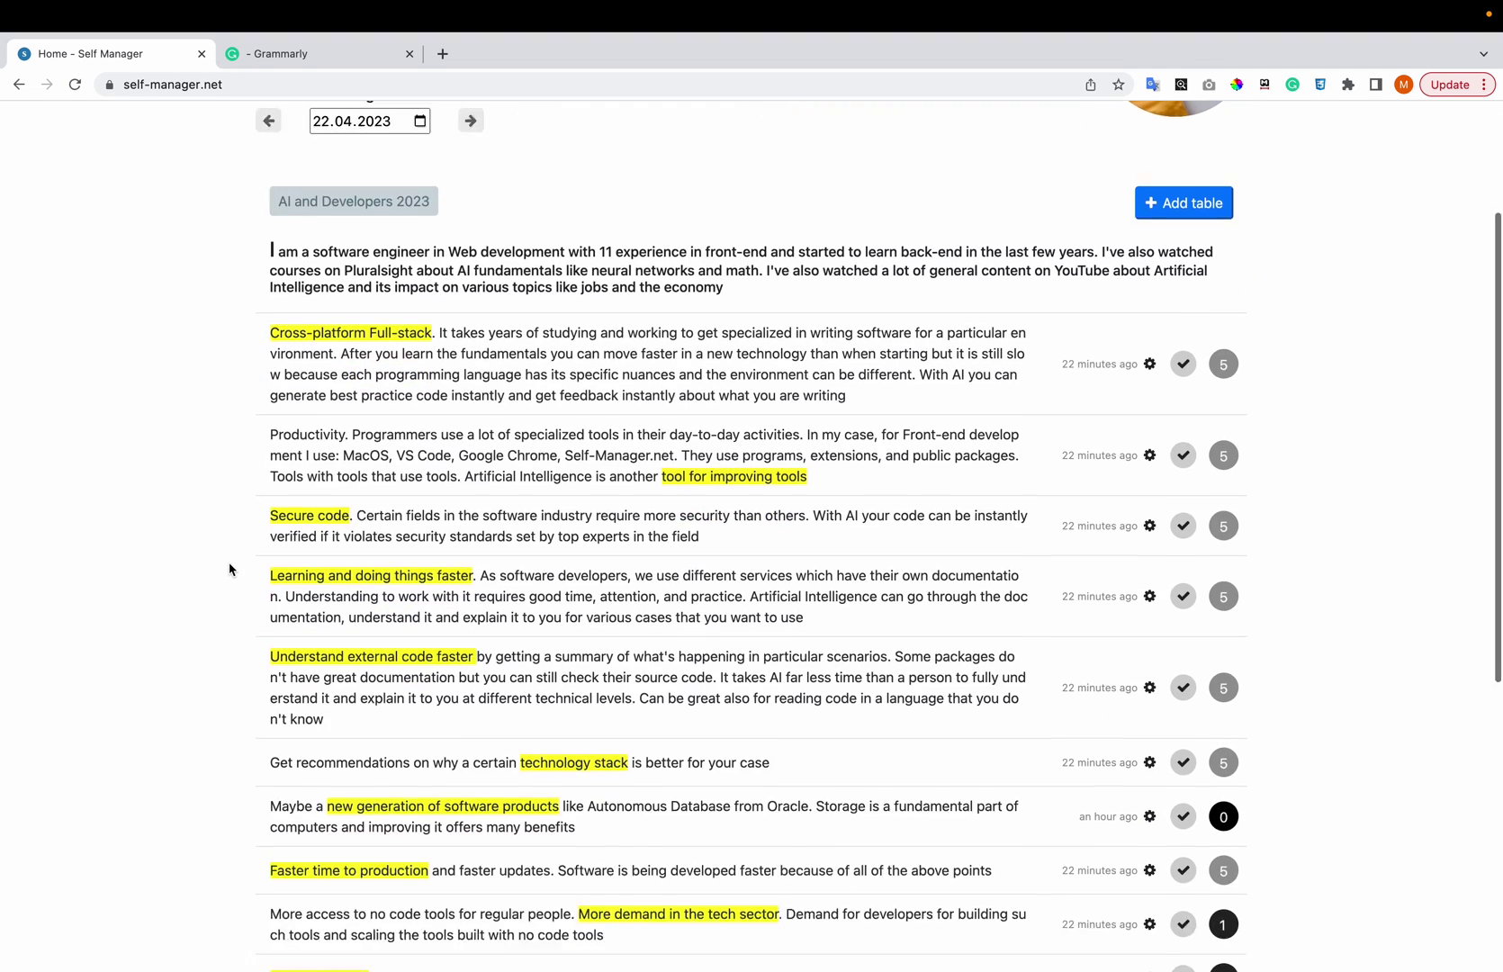
scroll(229, 570, down, 5)
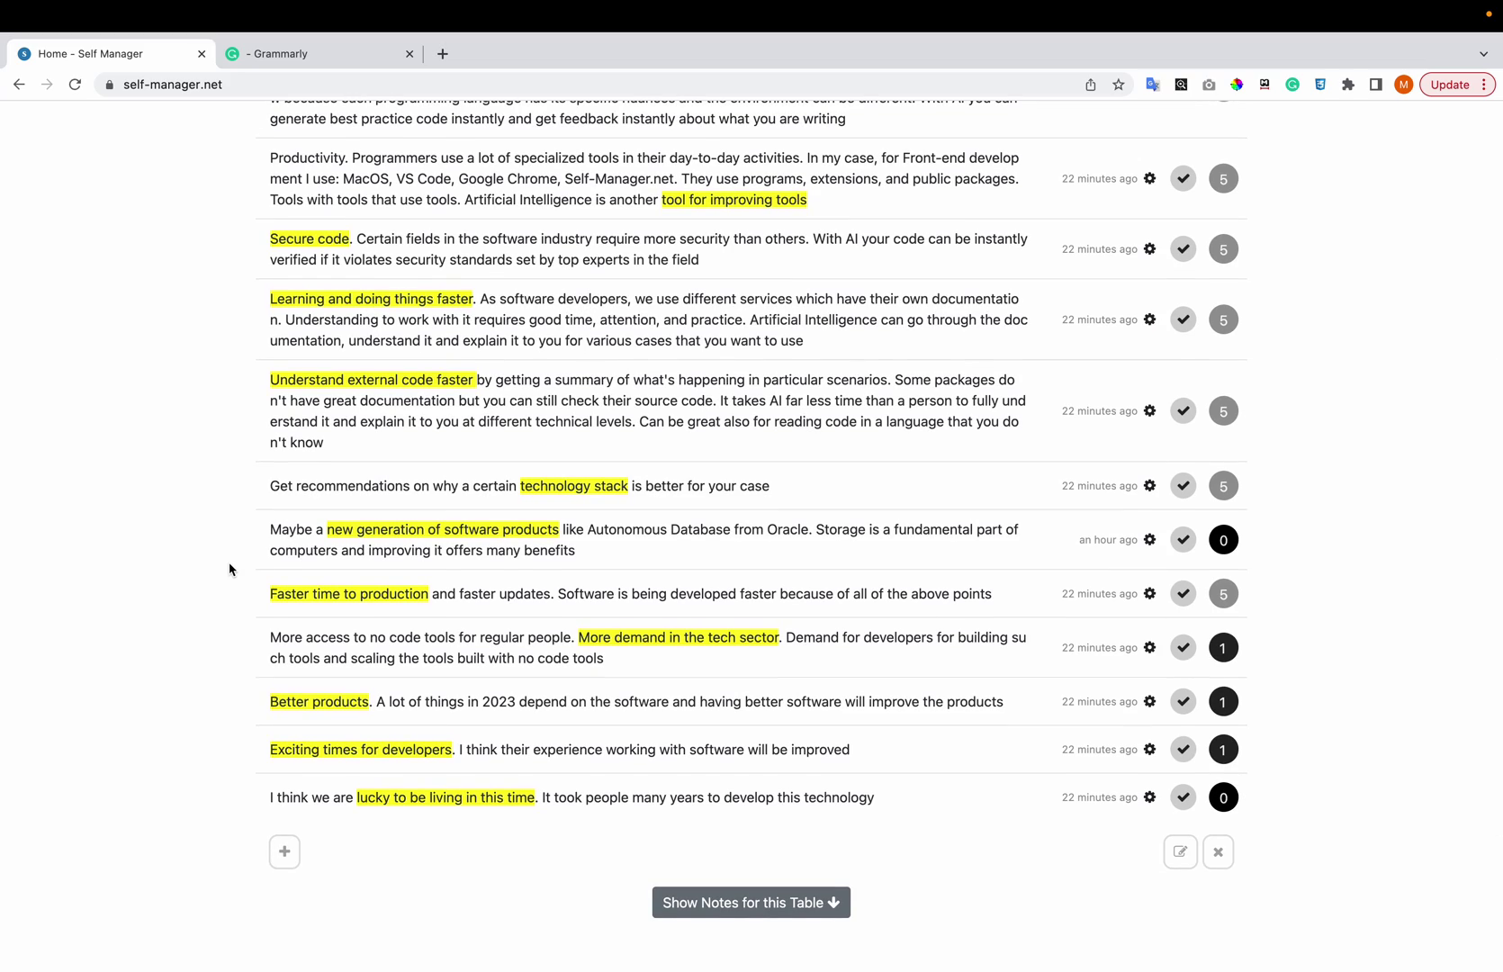
scroll(230, 569, up, 1)
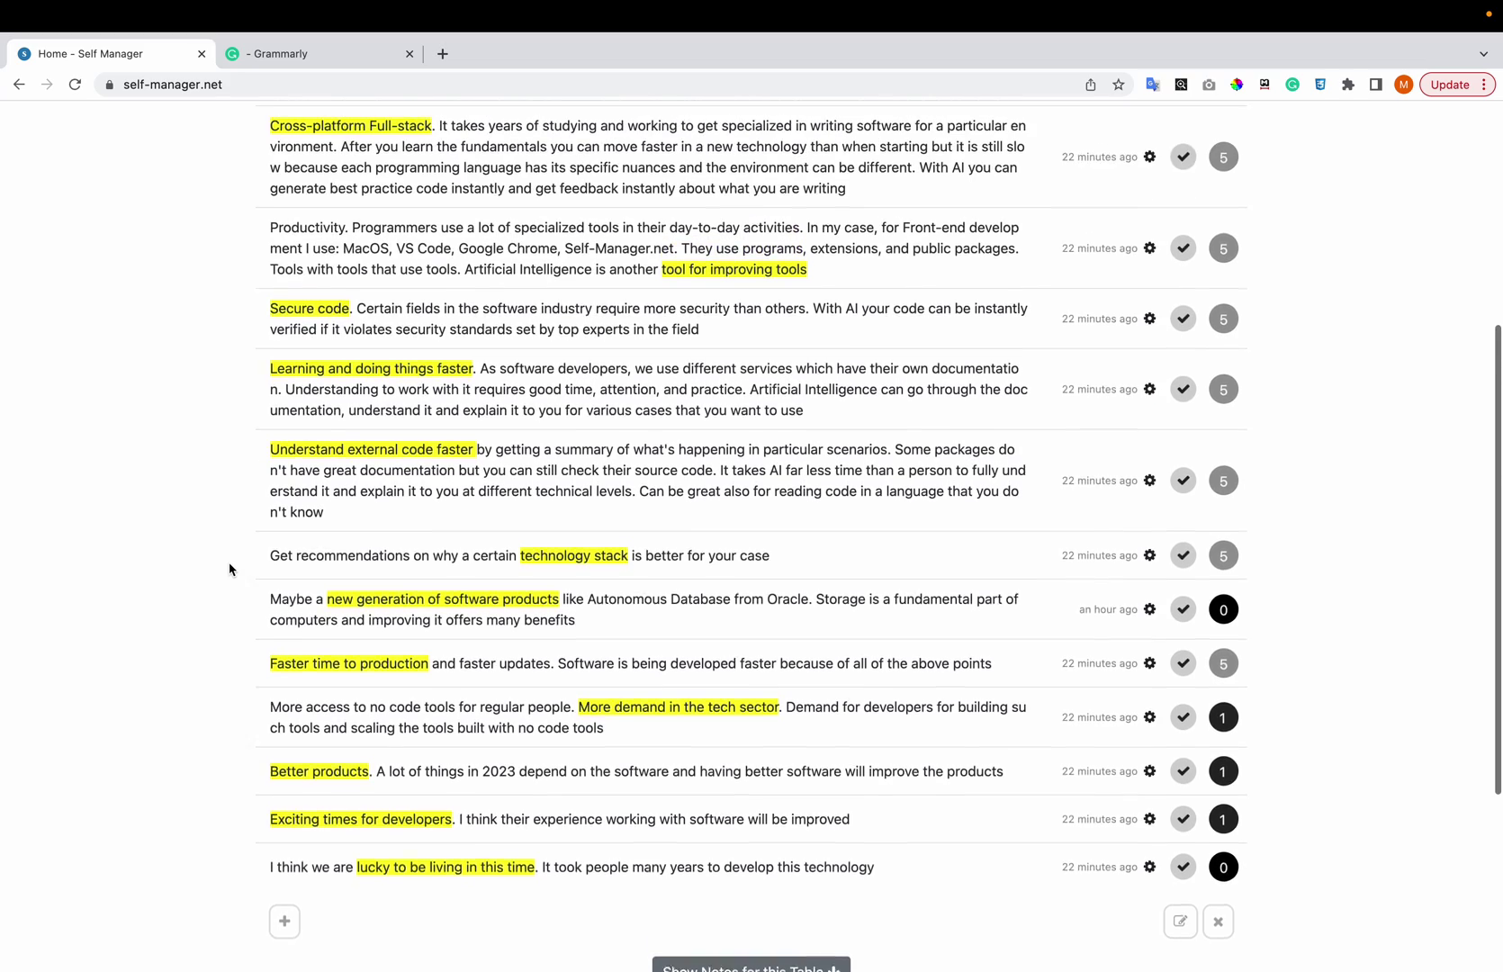
scroll(230, 569, up, 3)
scroll(229, 570, up, 1)
scroll(229, 569, down, 1)
scroll(228, 570, down, 5)
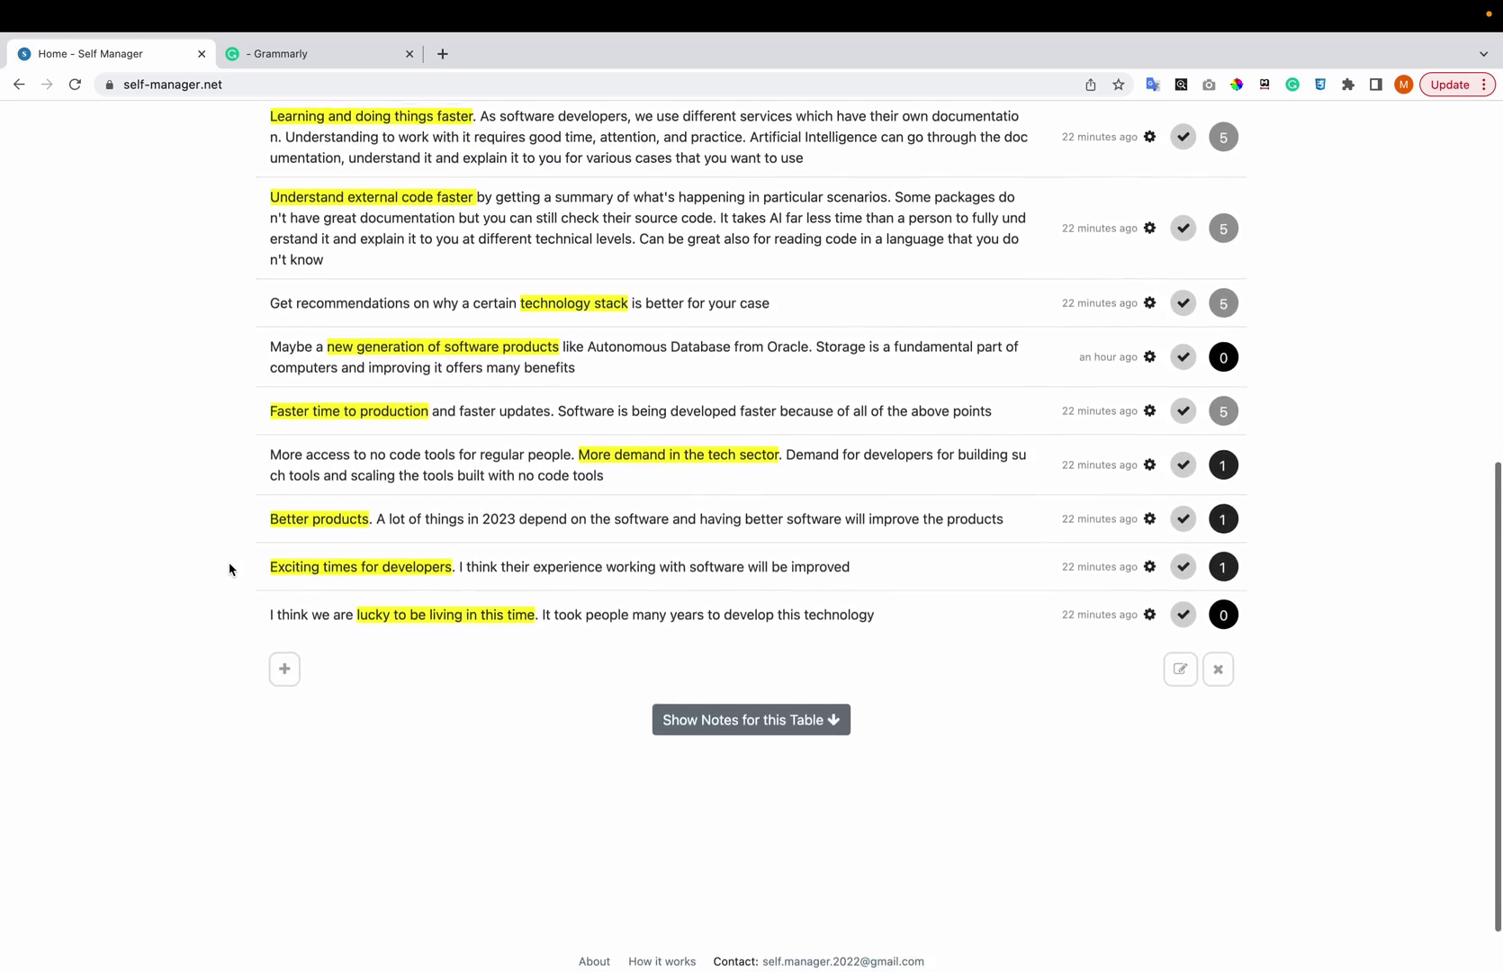
scroll(229, 571, down, 1)
scroll(228, 570, up, 2)
scroll(230, 569, up, 3)
scroll(230, 570, up, 3)
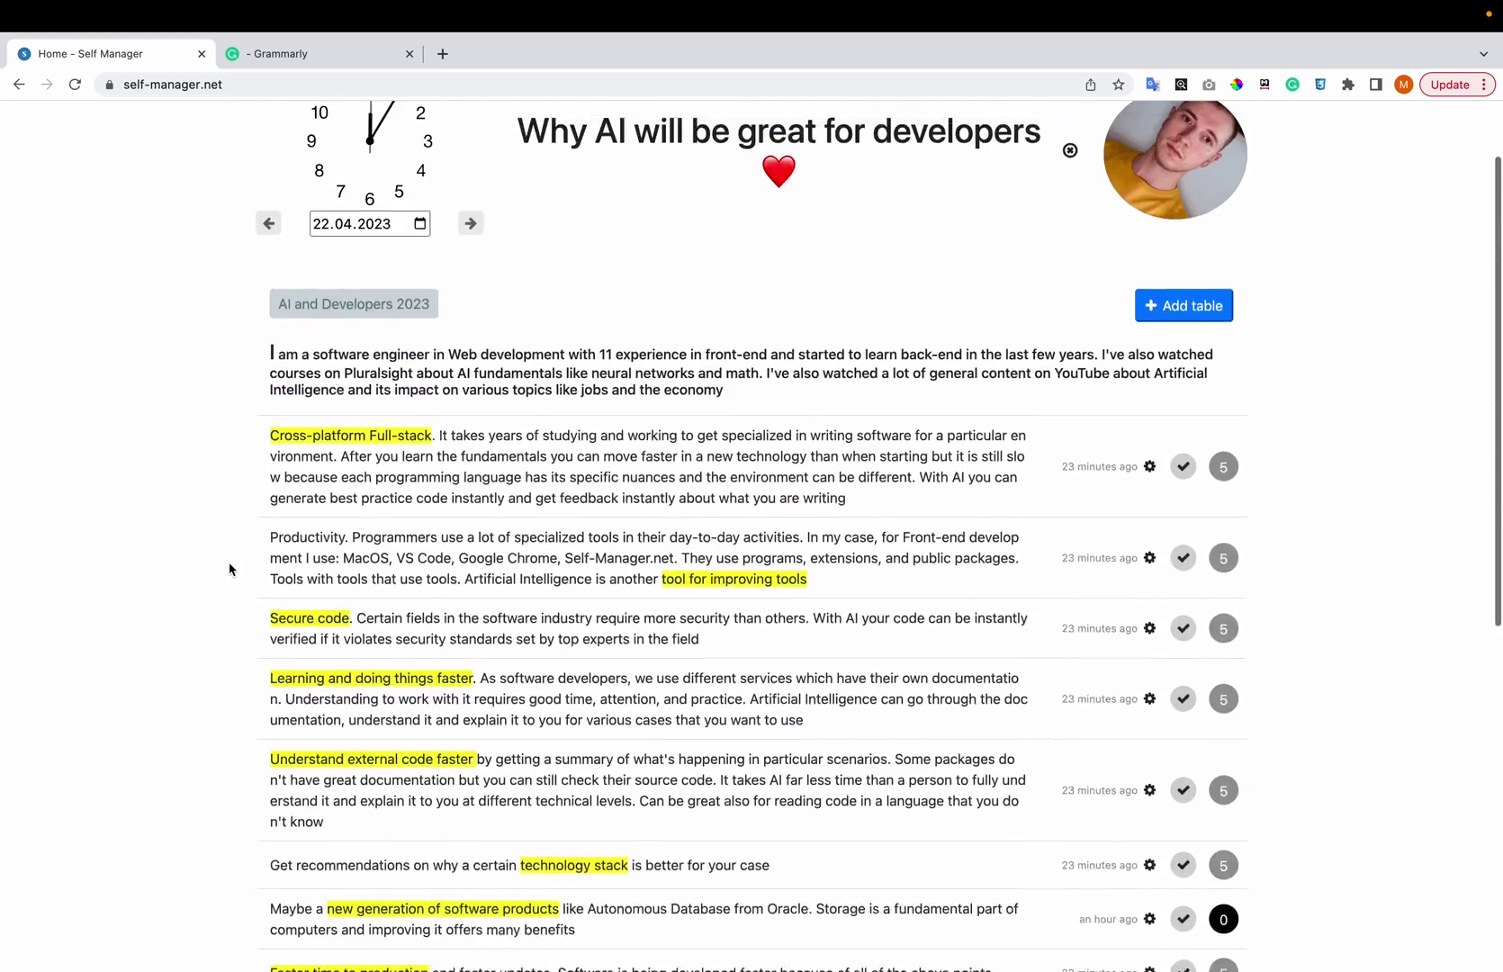
scroll(229, 570, up, 1)
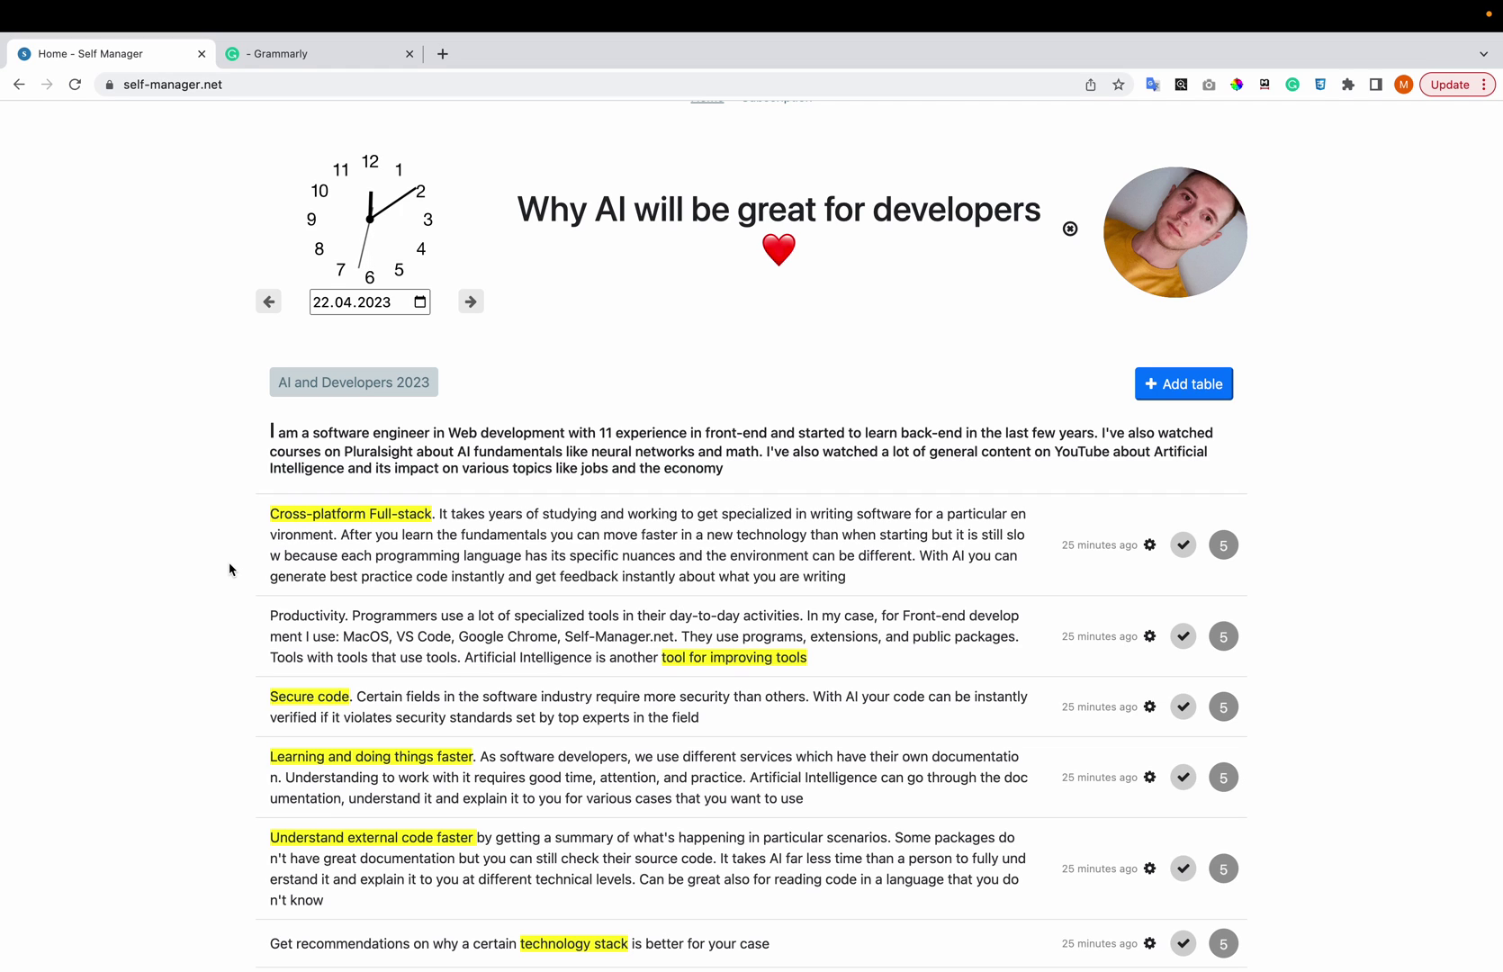
scroll(228, 570, down, 1)
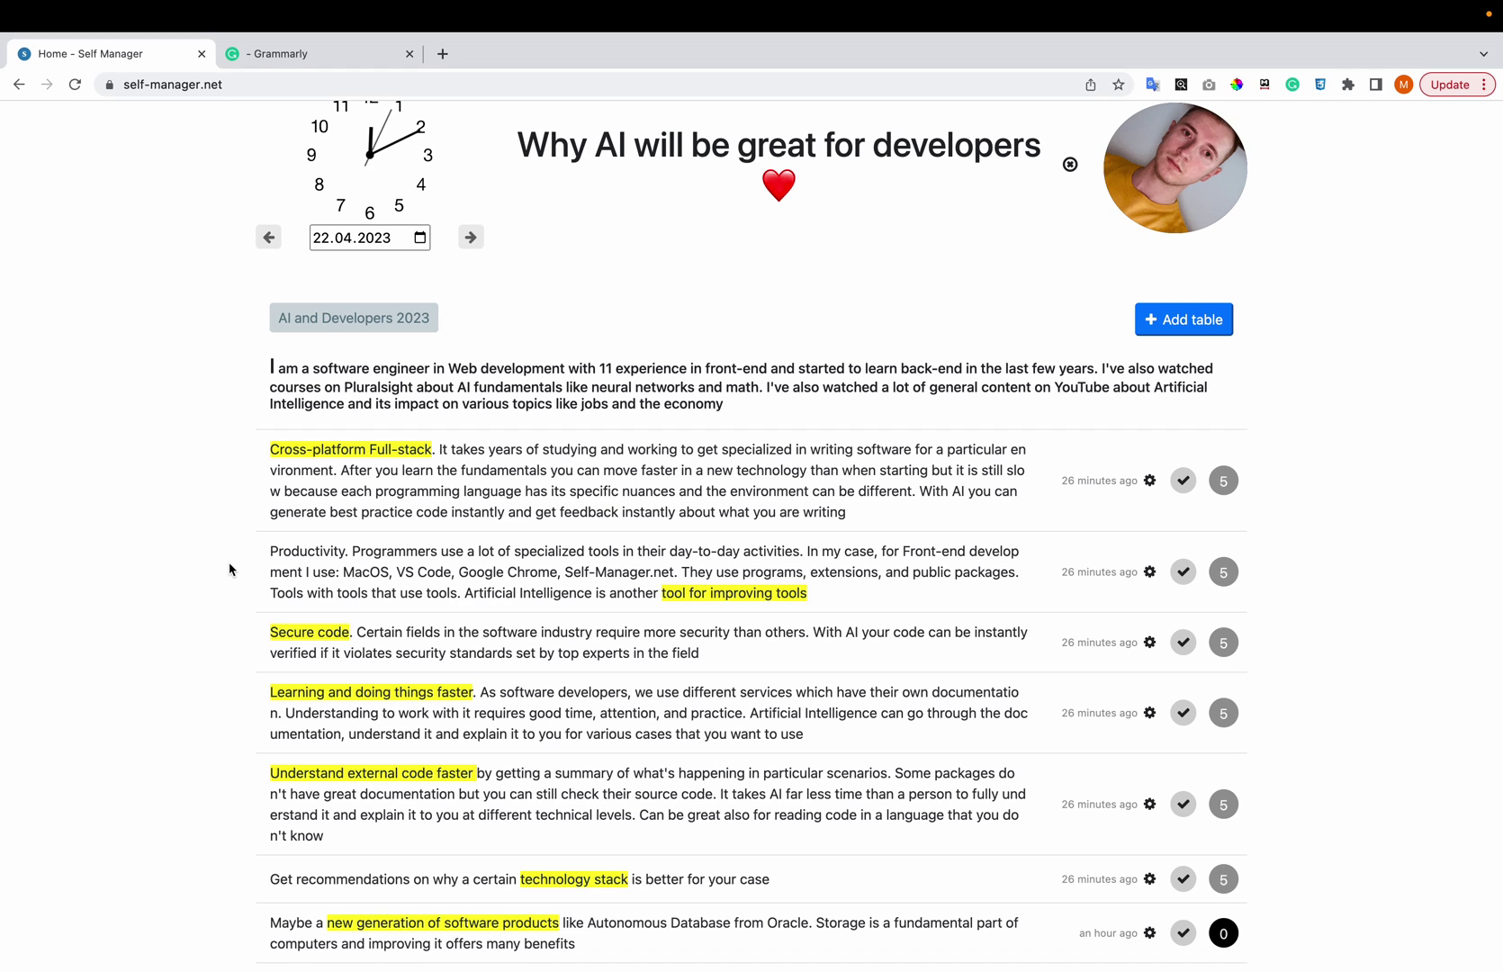
scroll(228, 571, down, 2)
scroll(229, 569, down, 1)
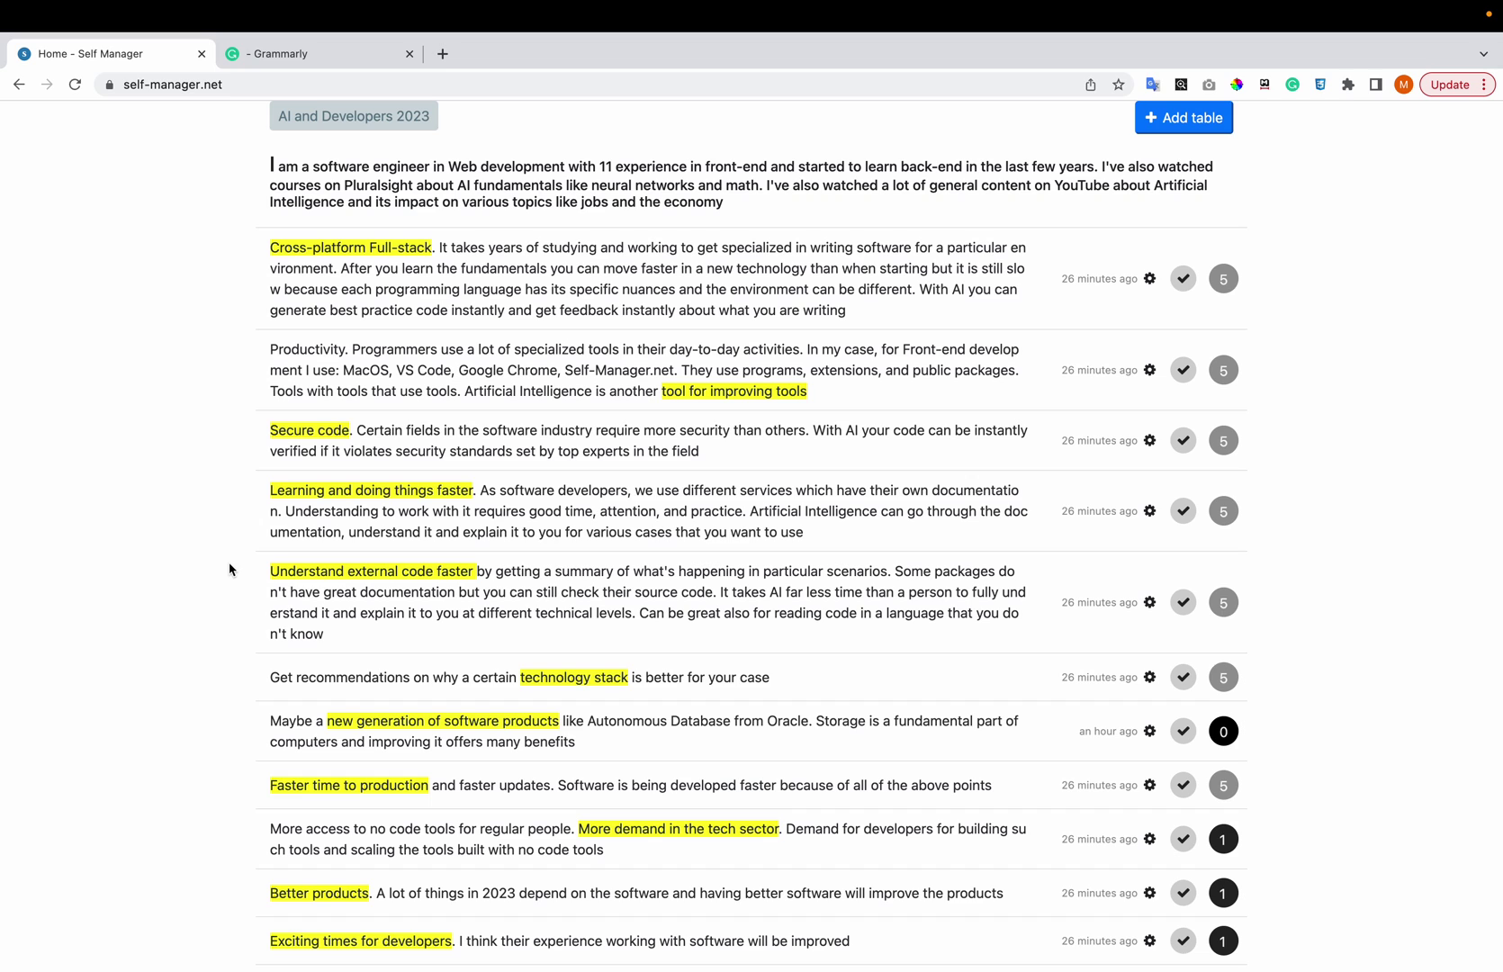
scroll(229, 570, down, 3)
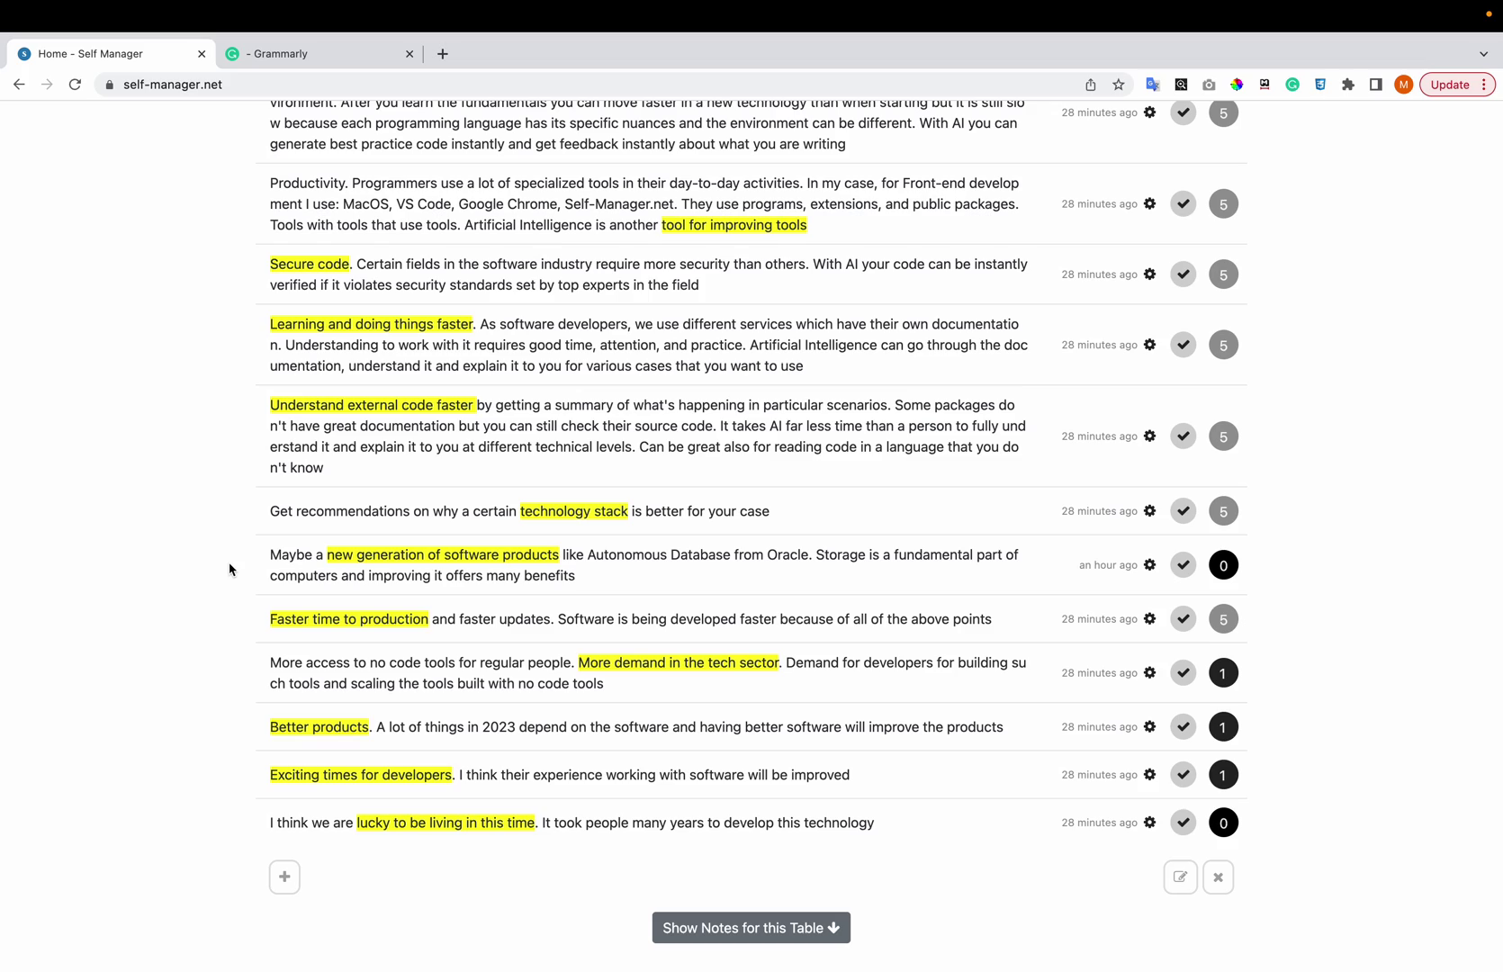
scroll(229, 569, down, 1)
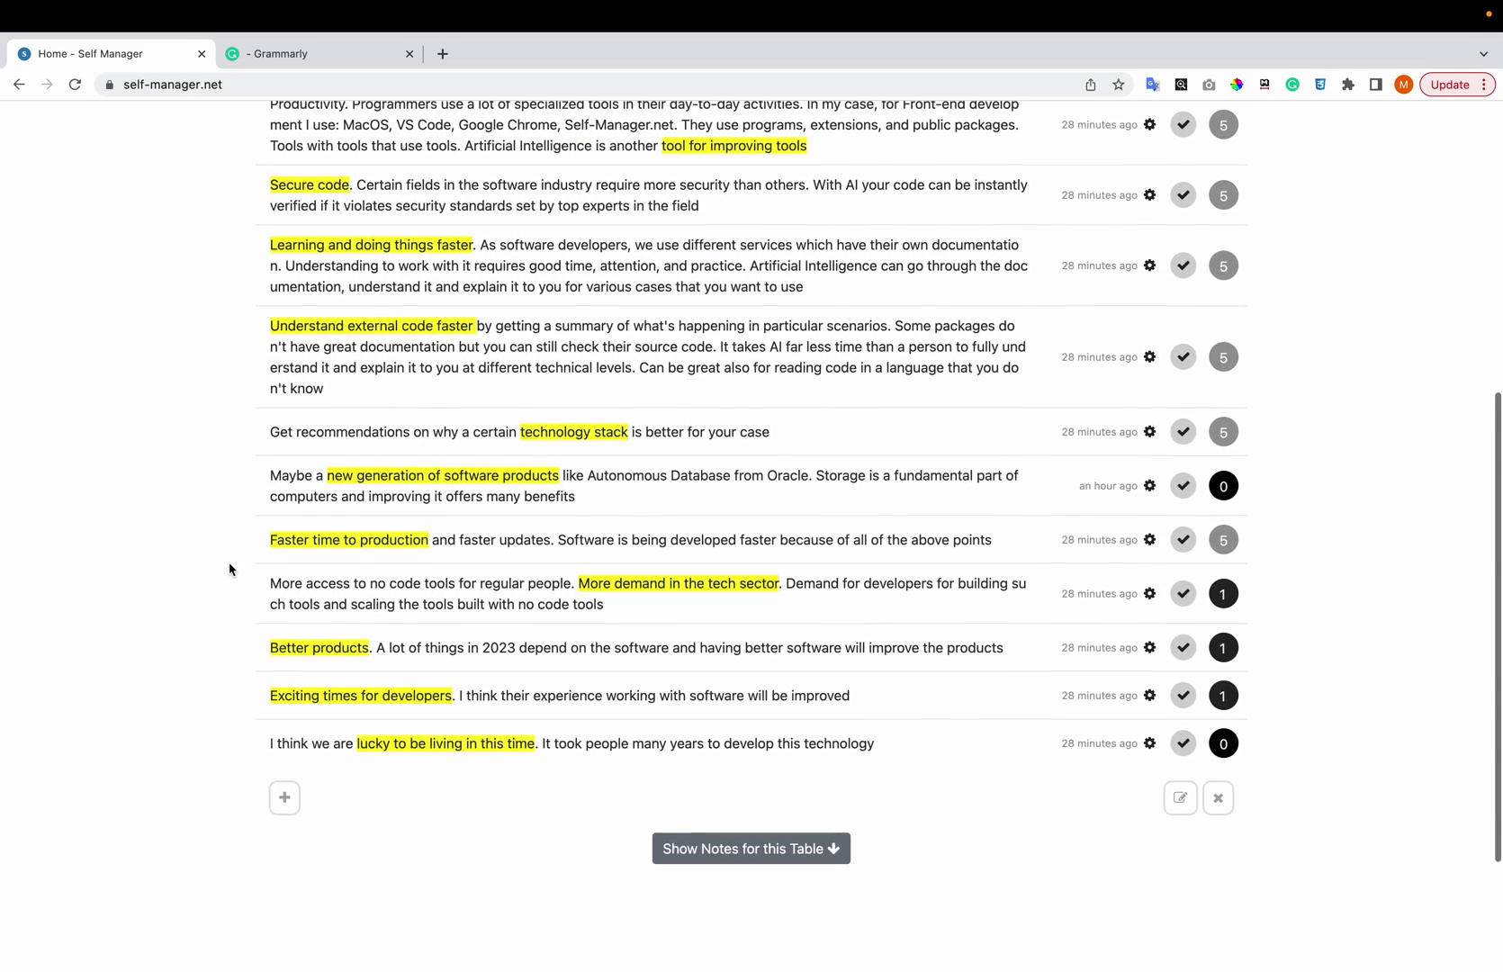
scroll(228, 569, up, 3)
scroll(230, 569, up, 1)
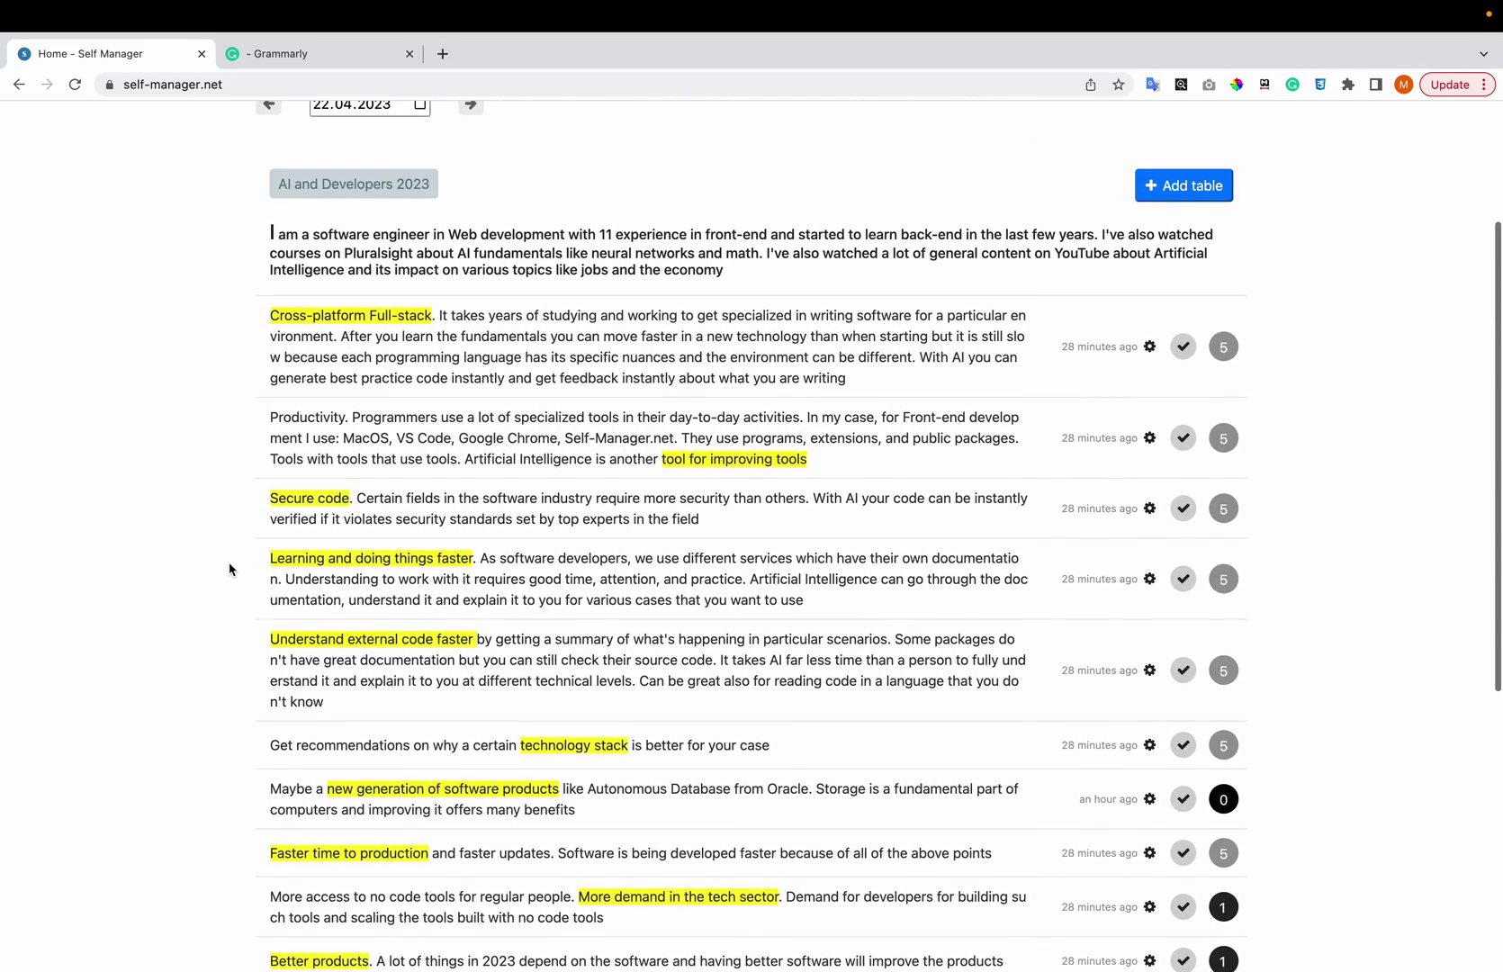
scroll(230, 569, up, 2)
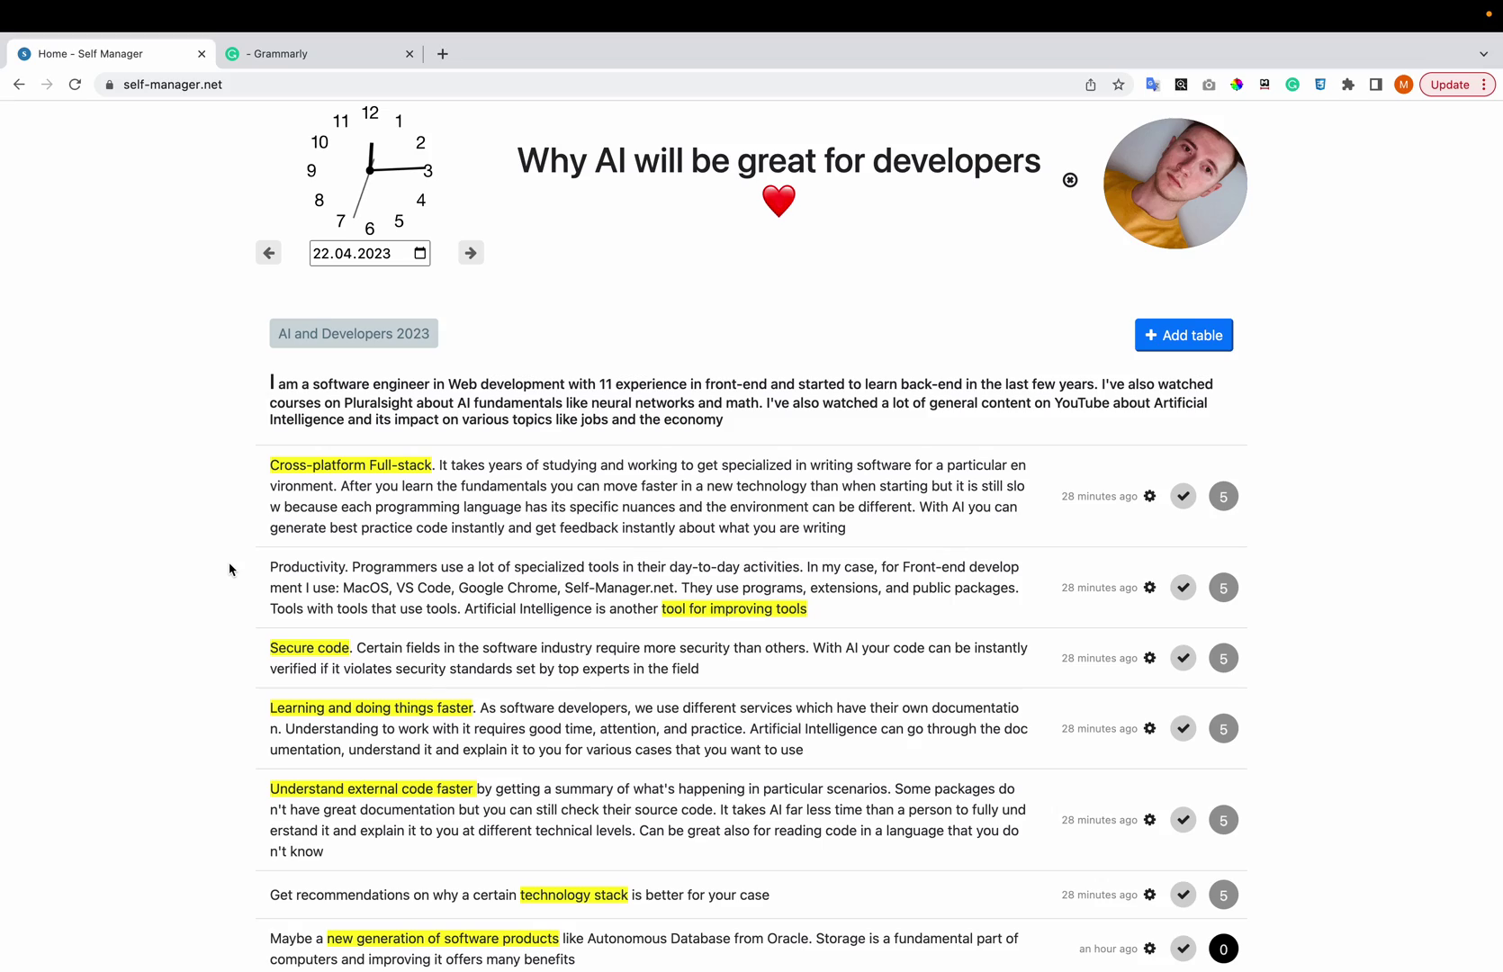
scroll(229, 570, down, 4)
scroll(229, 570, up, 3)
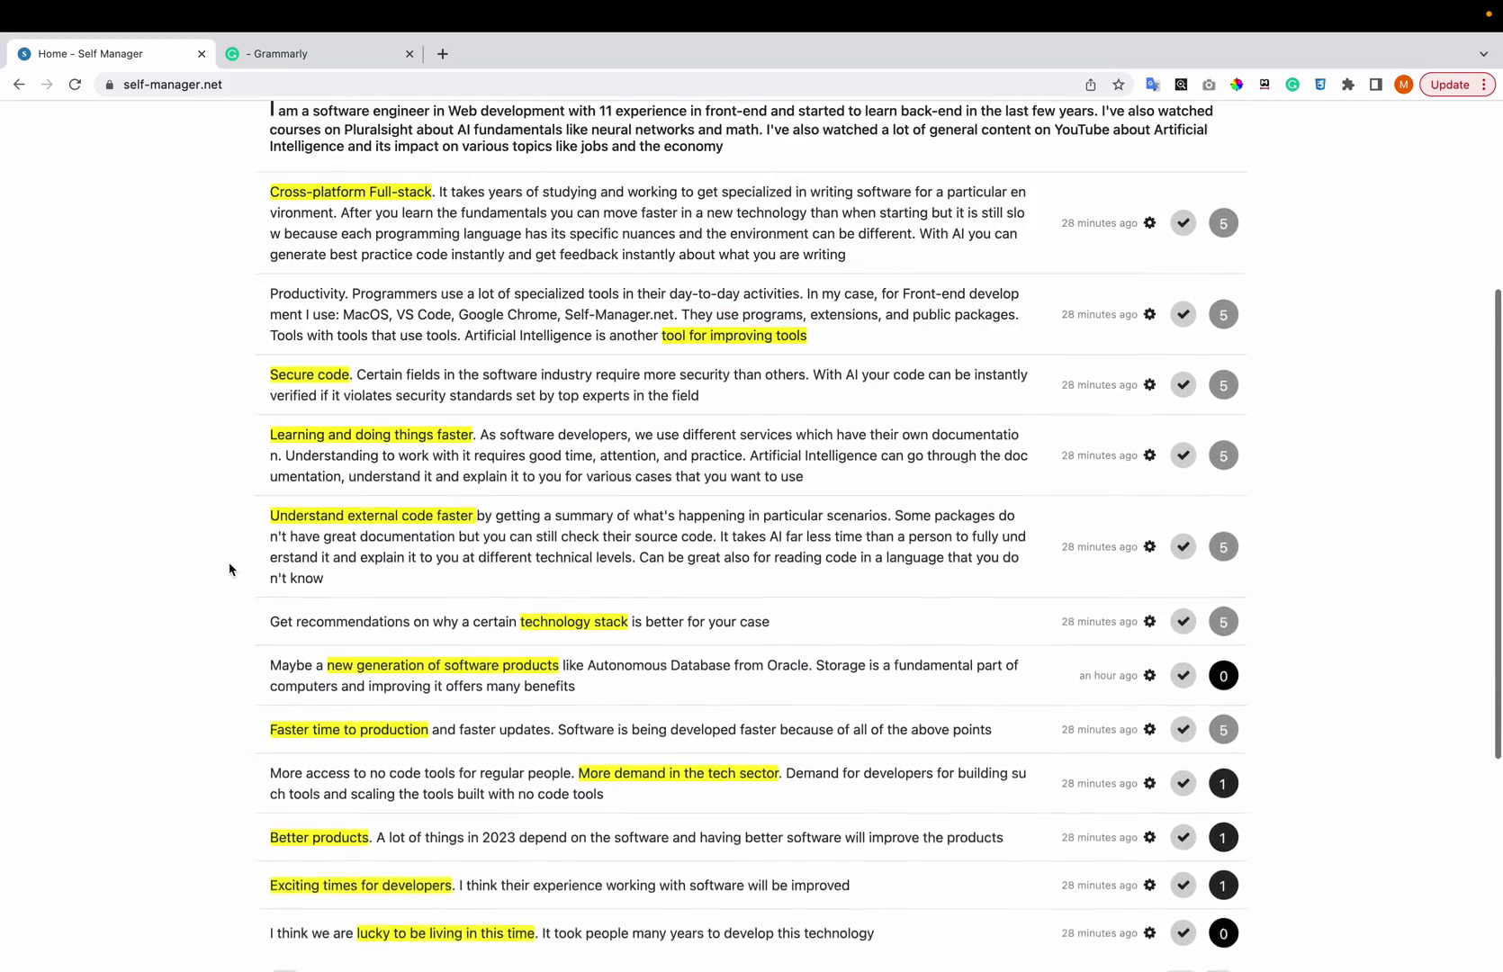
scroll(229, 570, up, 2)
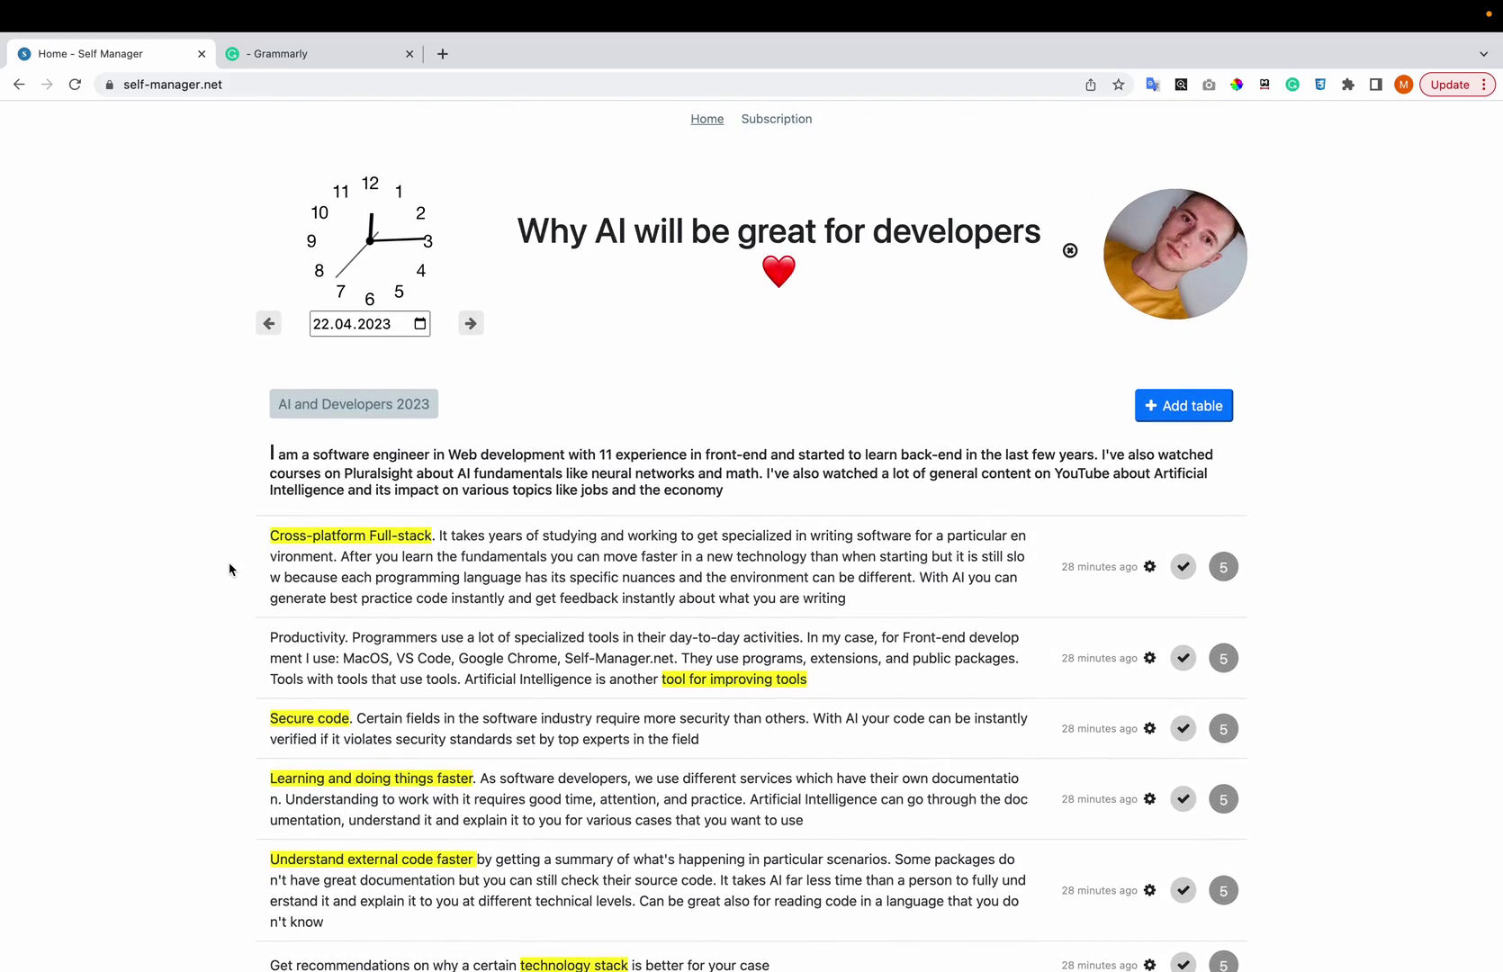